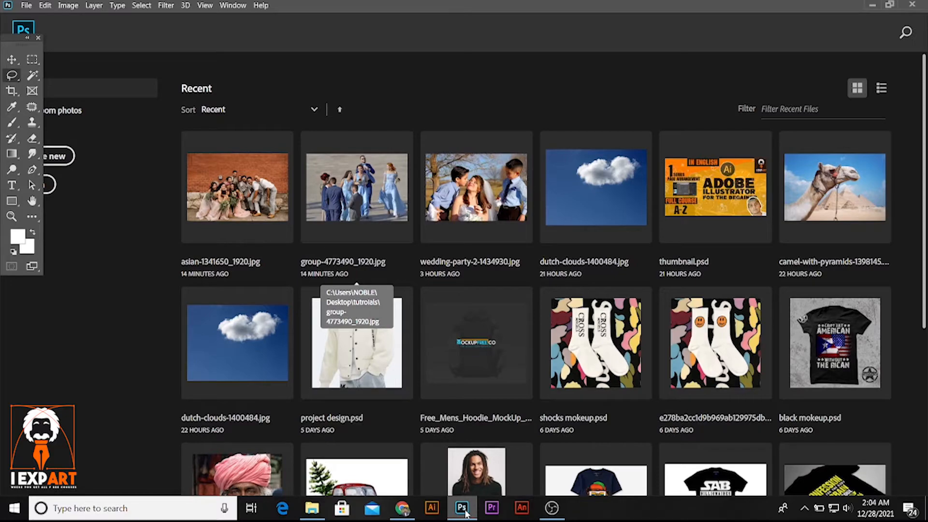
Open group-4773490_1920.jpg from the tutroials desktop folder in Photoshop and unlock its Background layer.
{"action": "left_click", "coordinate": [873, 5]}
{"action": "left_click", "coordinate": [856, 5]}
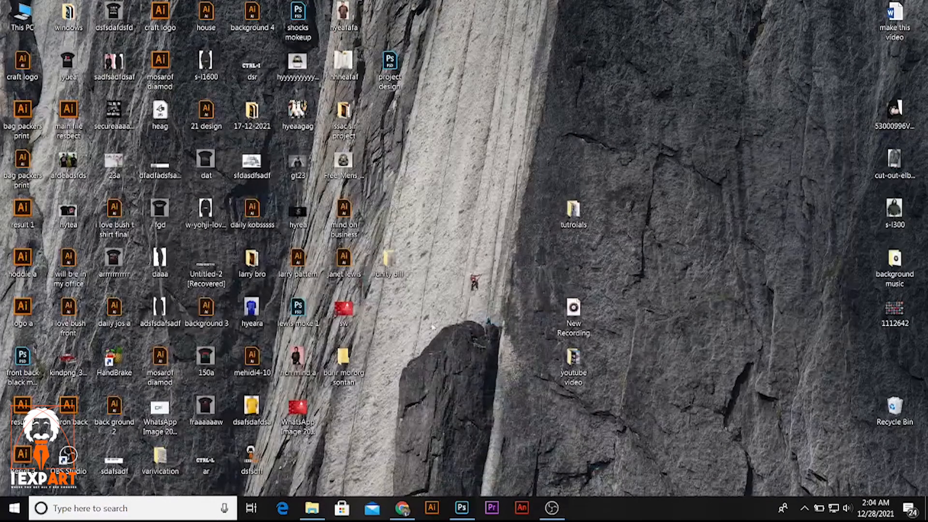
{"action": "double_click", "coordinate": [573, 208]}
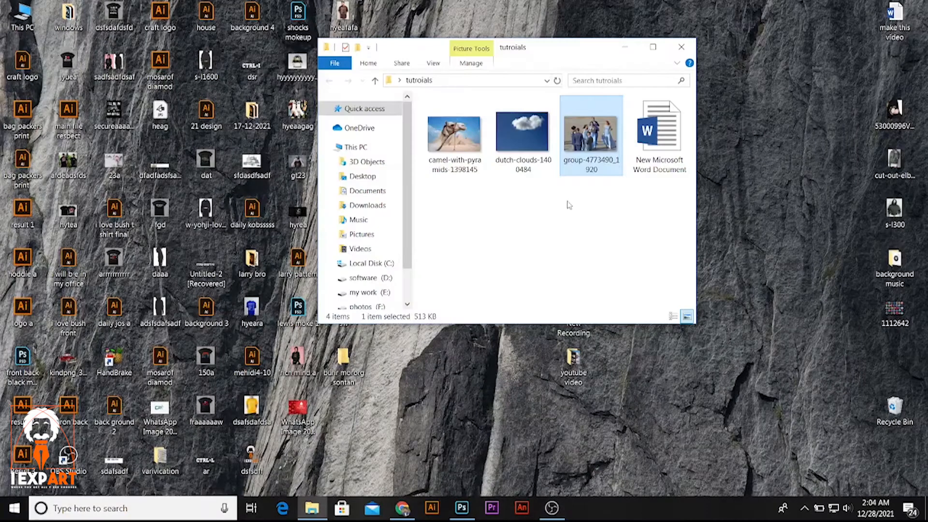
{"action": "left_click_drag", "start_coordinate": [596, 166], "coordinate": [298, 210]}
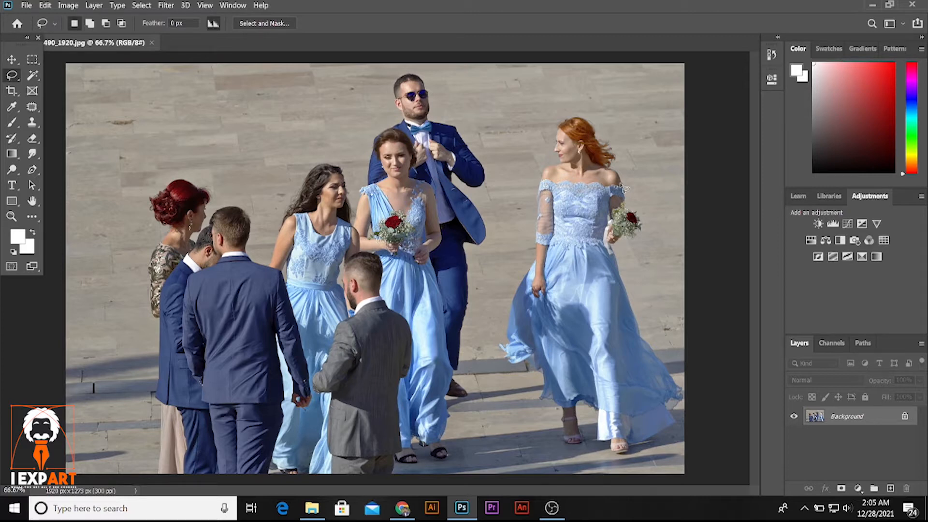
{"action": "left_click", "coordinate": [904, 416]}
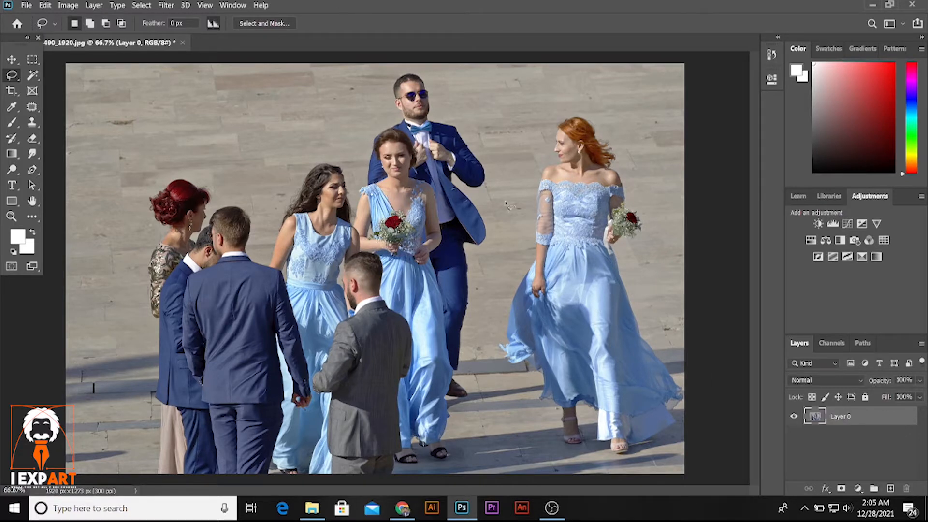
Draw a freehand Lasso selection loosely around the red-haired woman in the blue dress, including her bouquet and feet.
{"action": "right_click", "coordinate": [15, 77]}
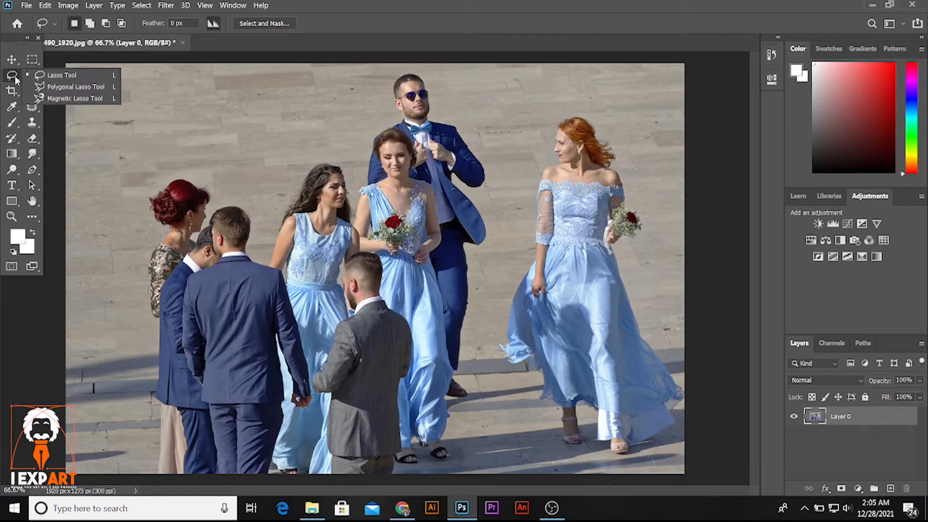
{"action": "left_click", "coordinate": [50, 76]}
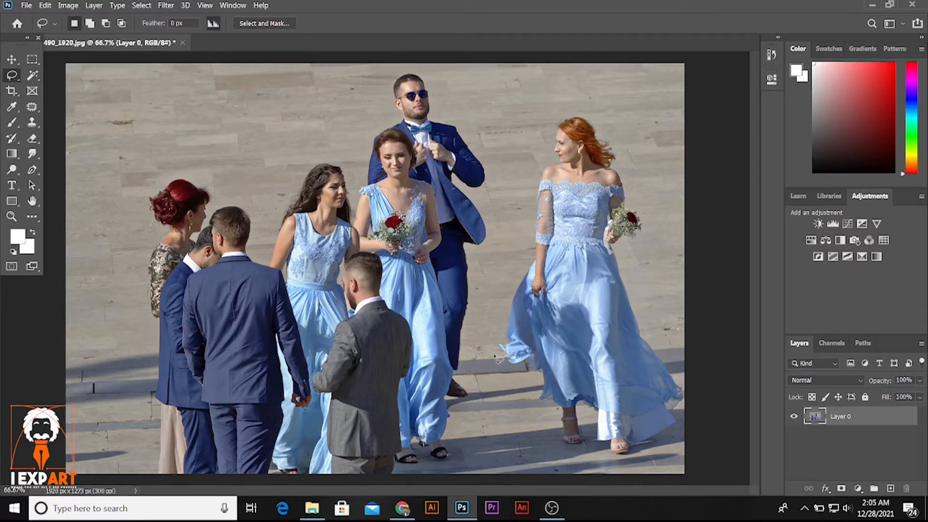
{"action": "mouse_move", "coordinate": [496, 358]}
{"action": "left_mouse_down"}
{"action": "mouse_move", "coordinate": [518, 215]}
{"action": "mouse_move", "coordinate": [553, 121]}
{"action": "mouse_move", "coordinate": [585, 106]}
{"action": "mouse_move", "coordinate": [615, 112]}
{"action": "mouse_move", "coordinate": [647, 159]}
{"action": "mouse_move", "coordinate": [650, 299]}
{"action": "mouse_move", "coordinate": [635, 302]}
{"action": "mouse_move", "coordinate": [643, 333]}
{"action": "mouse_move", "coordinate": [683, 387]}
{"action": "mouse_move", "coordinate": [684, 424]}
{"action": "mouse_move", "coordinate": [640, 462]}
{"action": "mouse_move", "coordinate": [612, 462]}
{"action": "mouse_move", "coordinate": [593, 432]}
{"action": "mouse_move", "coordinate": [575, 453]}
{"action": "mouse_move", "coordinate": [554, 452]}
{"action": "mouse_move", "coordinate": [545, 412]}
{"action": "mouse_move", "coordinate": [532, 404]}
{"action": "mouse_move", "coordinate": [540, 381]}
{"action": "mouse_move", "coordinate": [496, 355]}
{"action": "left_mouse_up"}
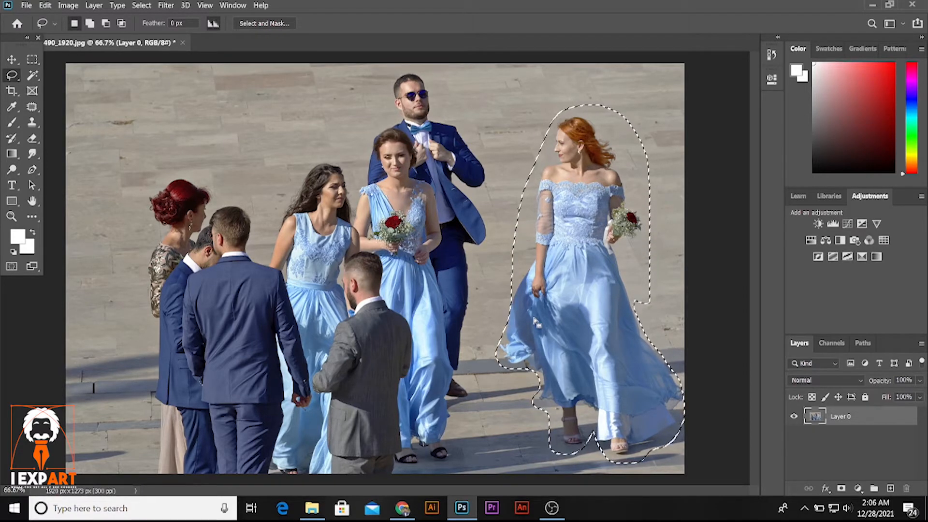
Expand the selection around the red-haired woman by 30 pixels.
{"action": "left_click", "coordinate": [140, 6]}
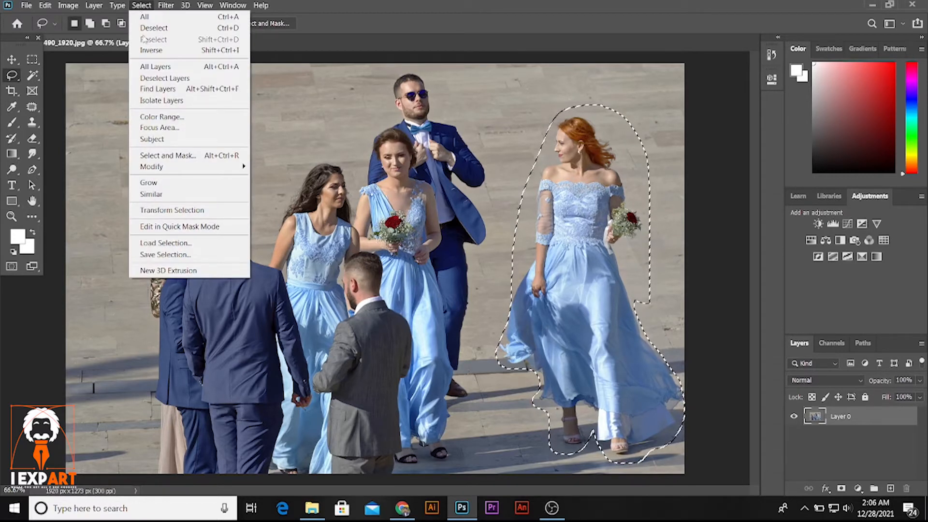
{"action": "mouse_move", "coordinate": [180, 173]}
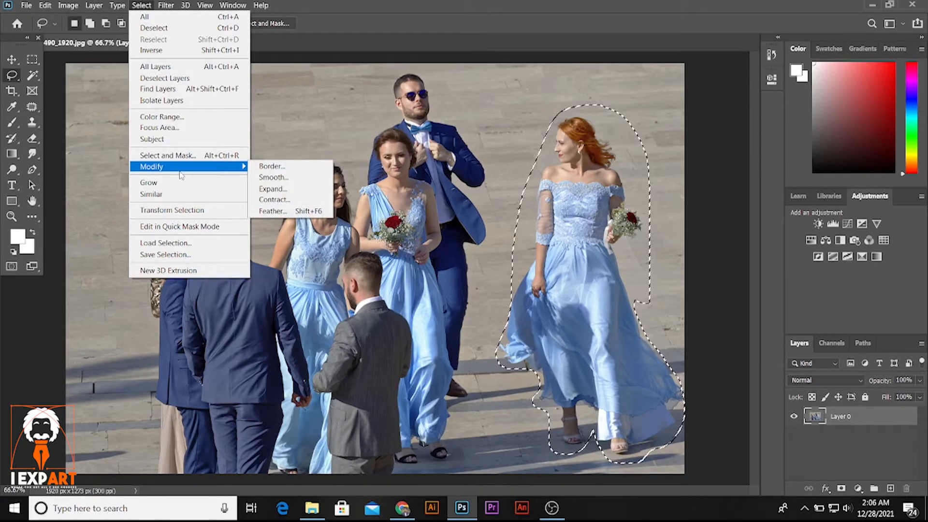
{"action": "left_click", "coordinate": [283, 188]}
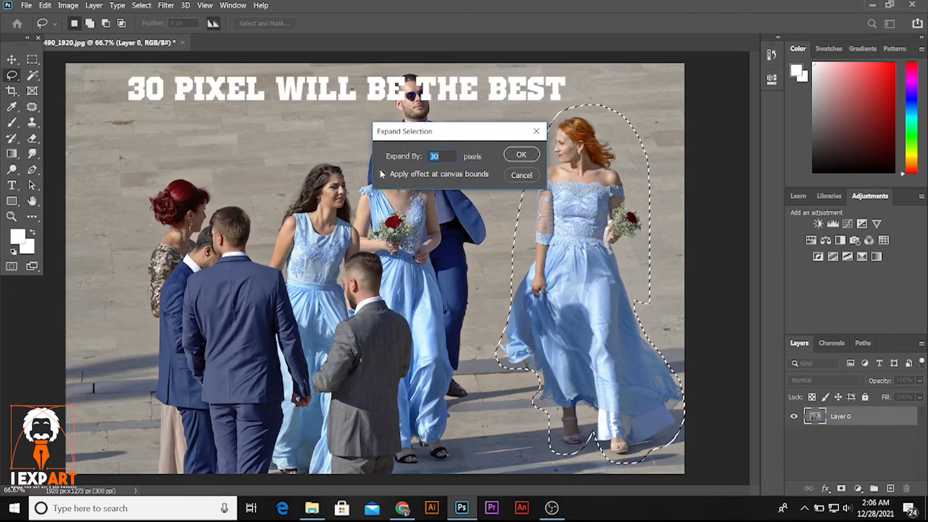
{"action": "left_click", "coordinate": [522, 155]}
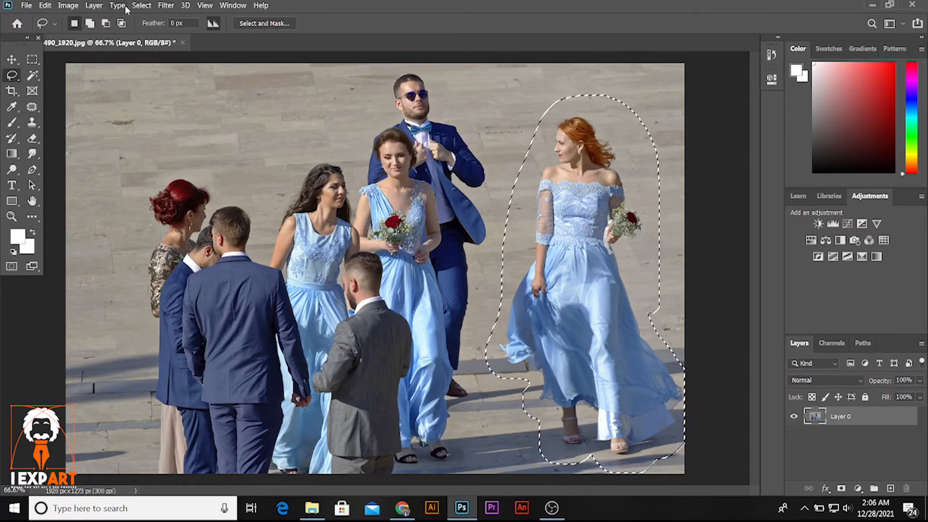
Remove the selected woman with Content-Aware Fill, using rectangular sampling and output to a new layer, after inspecting the fill preview up close.
{"action": "left_click", "coordinate": [45, 6]}
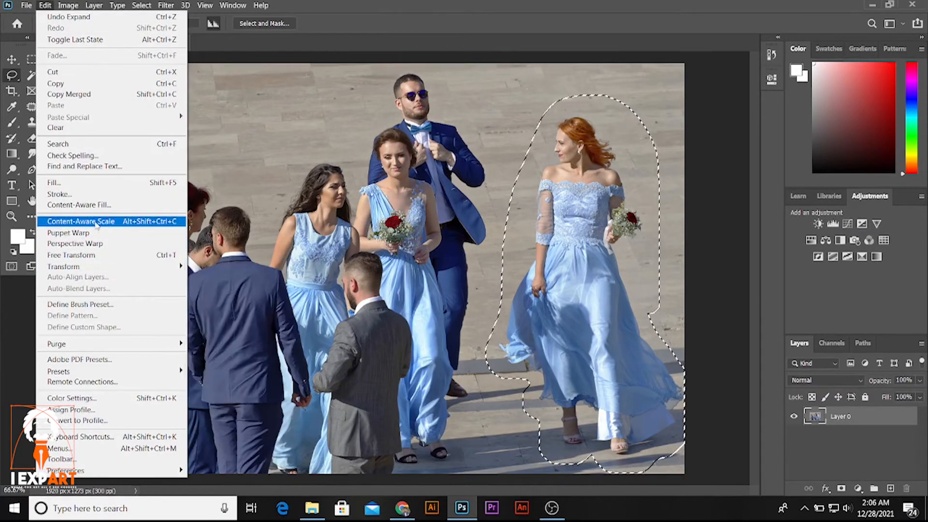
{"action": "left_click", "coordinate": [99, 206]}
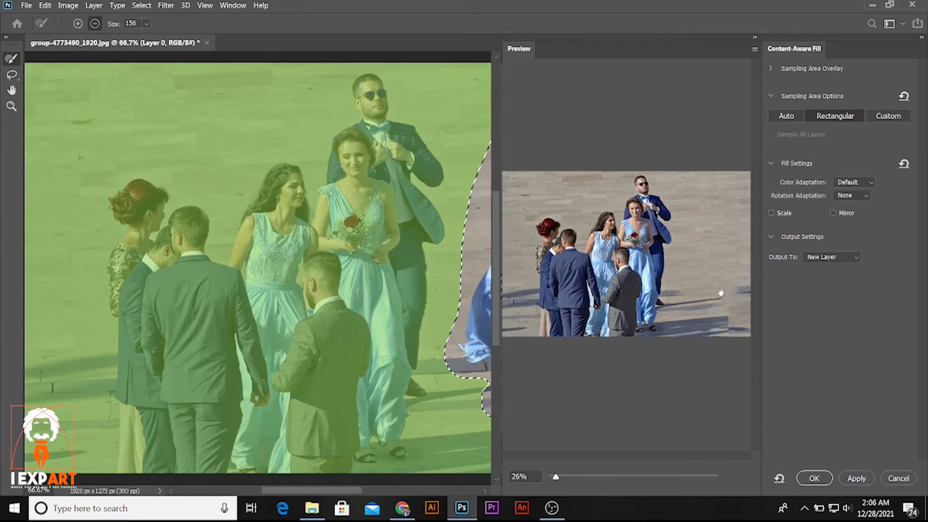
{"action": "mouse_move", "coordinate": [556, 478]}
{"action": "left_mouse_down"}
{"action": "mouse_move", "coordinate": [605, 477]}
{"action": "mouse_move", "coordinate": [559, 477]}
{"action": "mouse_move", "coordinate": [571, 478]}
{"action": "left_mouse_up"}
{"action": "left_click_drag", "start_coordinate": [691, 312], "coordinate": [575, 314]}
{"action": "left_click_drag", "start_coordinate": [647, 286], "coordinate": [644, 257]}
{"action": "scroll", "coordinate": [655, 237], "scroll_direction": "up", "scroll_amount": 1}
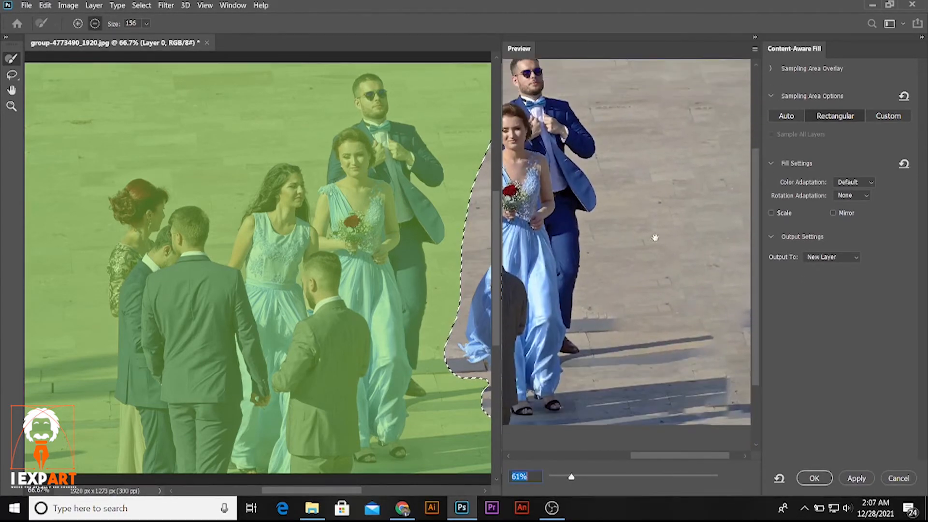
{"action": "left_click_drag", "start_coordinate": [701, 328], "coordinate": [657, 310]}
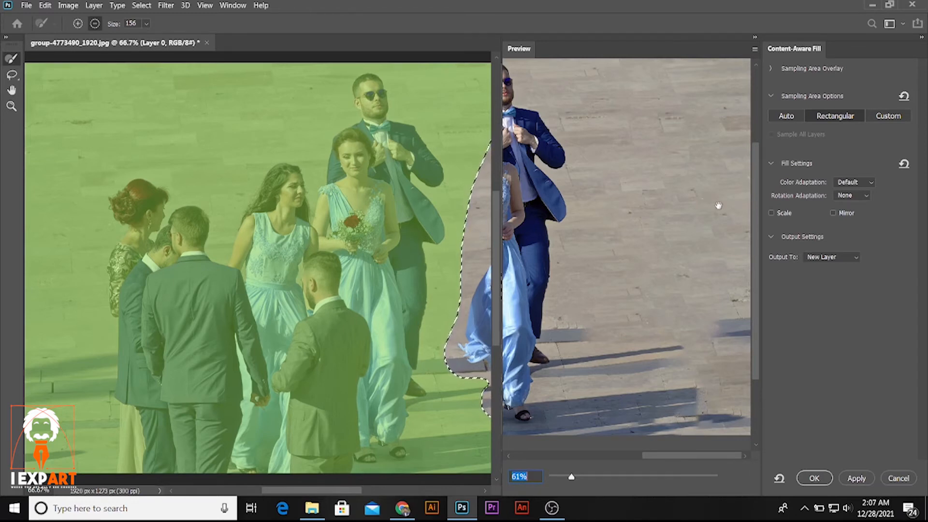
{"action": "left_click", "coordinate": [815, 478]}
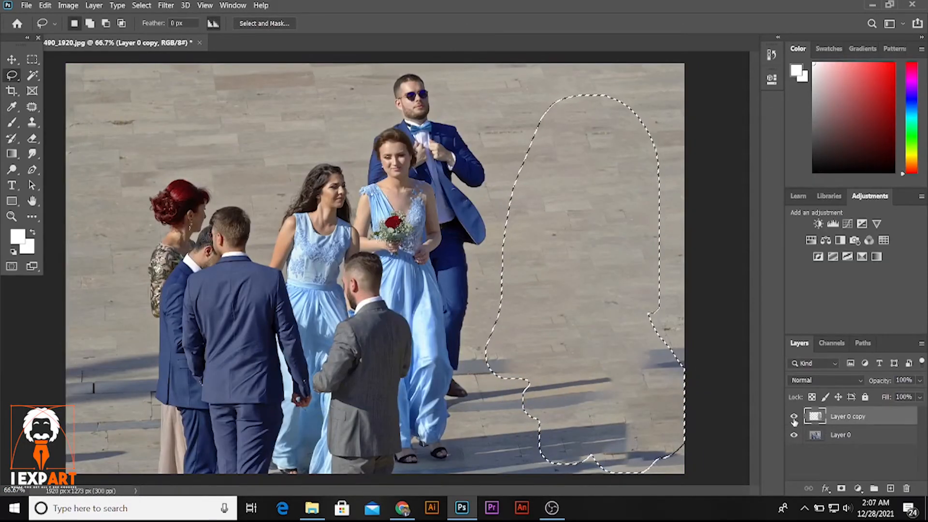
Clear the selection and toggle the visibility of the fill layer and the original layer to compare before and after.
{"action": "left_click", "coordinate": [794, 417]}
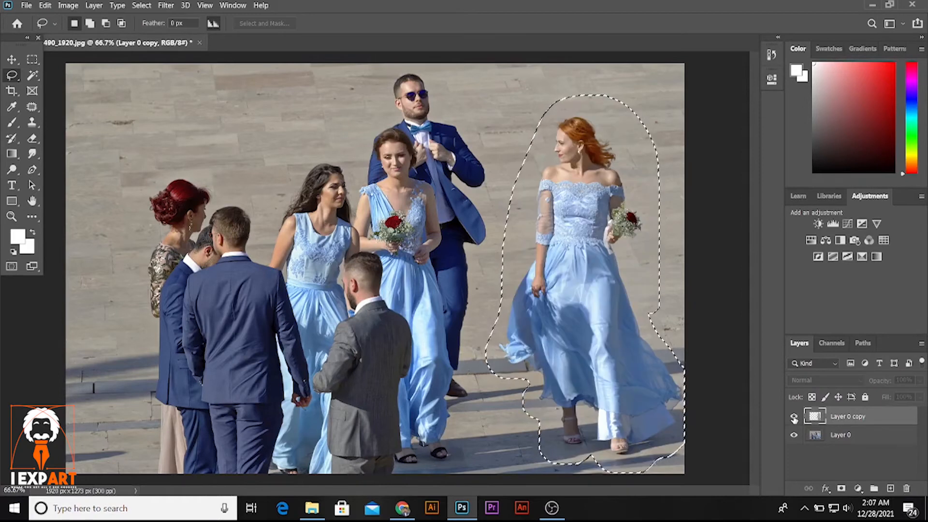
{"action": "left_click", "coordinate": [793, 417]}
{"action": "left_click", "coordinate": [32, 59]}
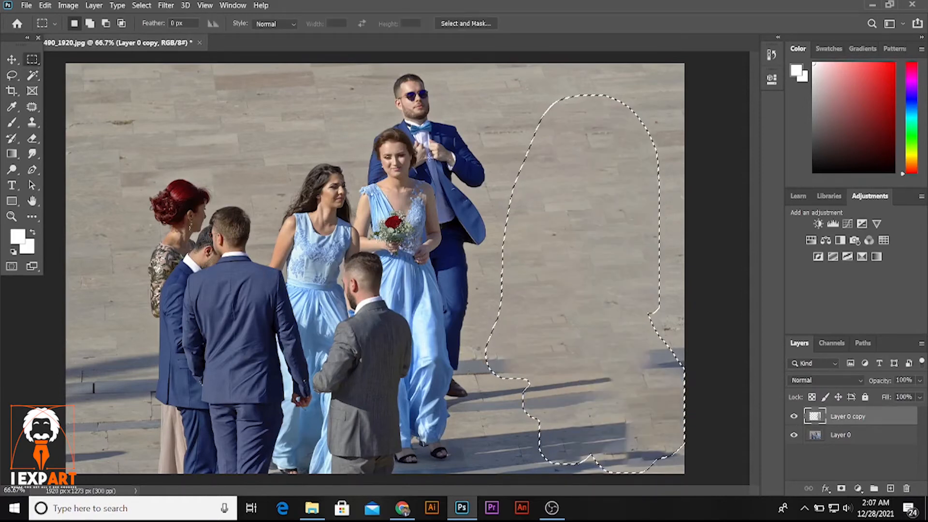
{"action": "left_click", "coordinate": [503, 185]}
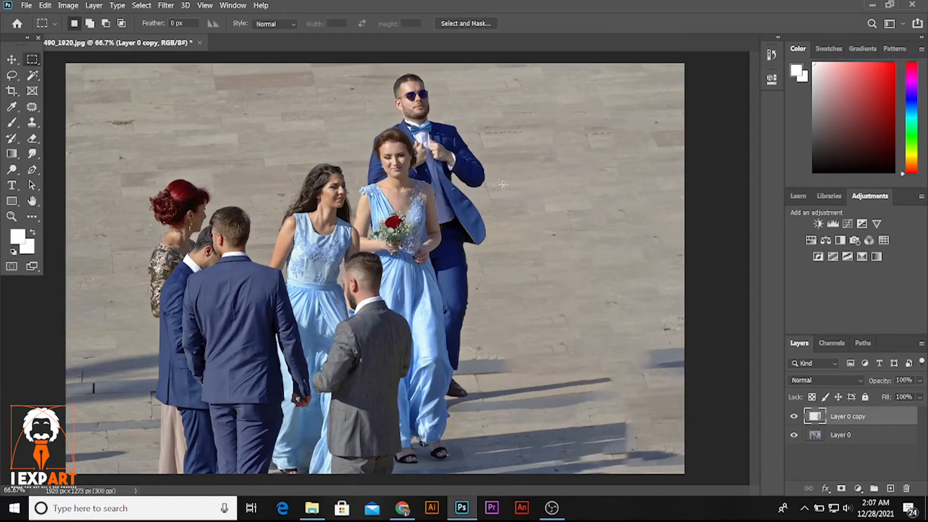
{"action": "left_click", "coordinate": [792, 435]}
{"action": "left_click", "coordinate": [793, 435]}
{"action": "left_click", "coordinate": [794, 417]}
{"action": "left_click", "coordinate": [793, 417]}
Crop the image's right edge inward to about 1704 px wide, keeping the full height, and return to the Move tool.
{"action": "left_click", "coordinate": [12, 90]}
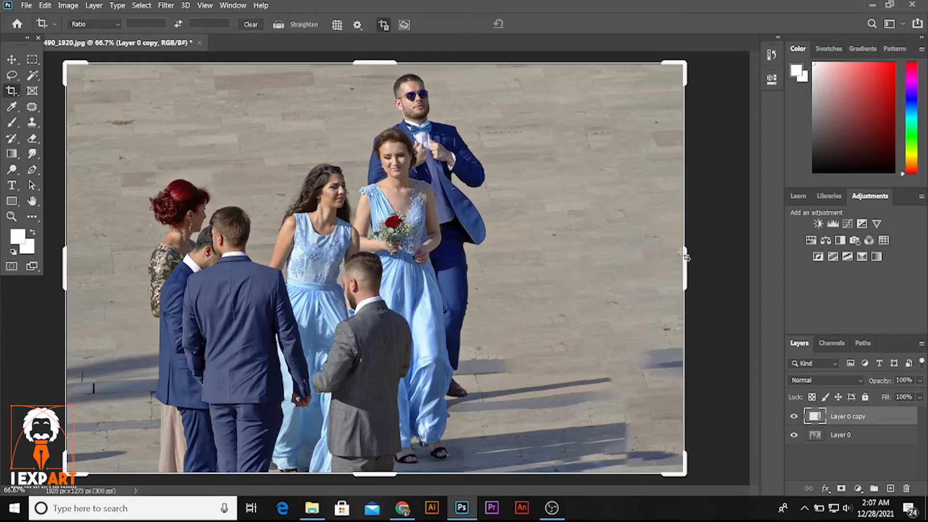
{"action": "left_click_drag", "start_coordinate": [685, 256], "coordinate": [653, 255]}
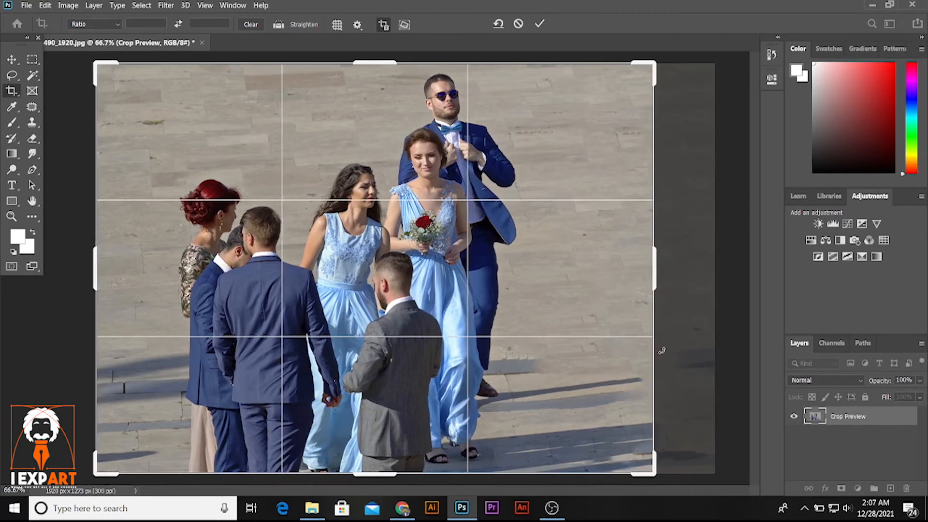
{"action": "left_click_drag", "start_coordinate": [656, 284], "coordinate": [652, 283]}
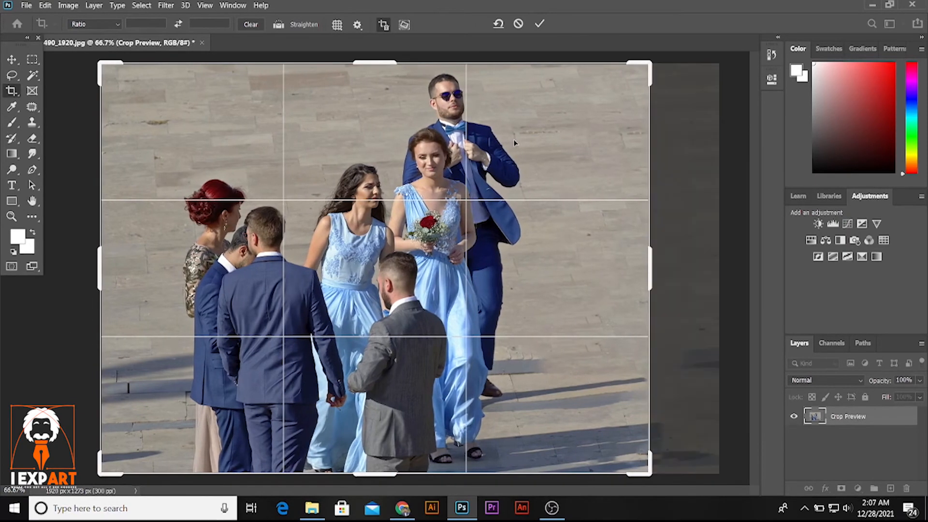
{"action": "key", "text": "Return"}
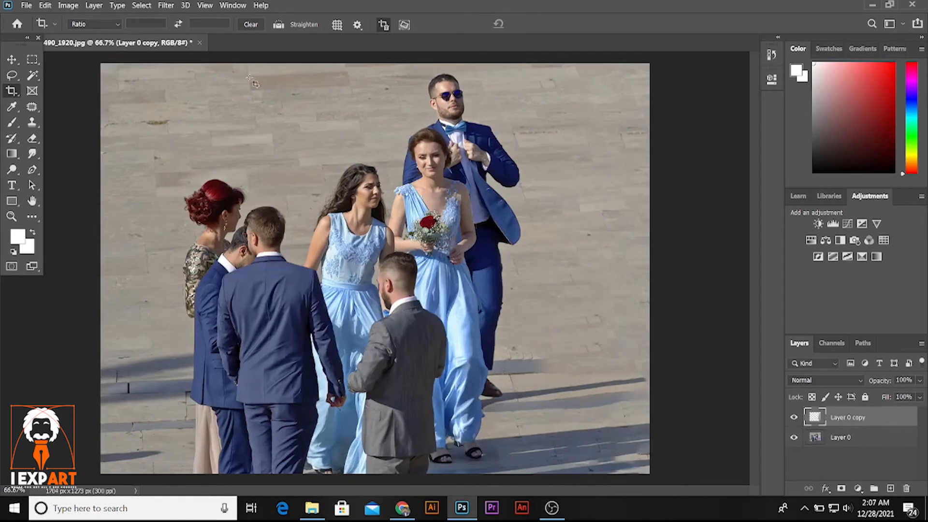
{"action": "key", "text": "v"}
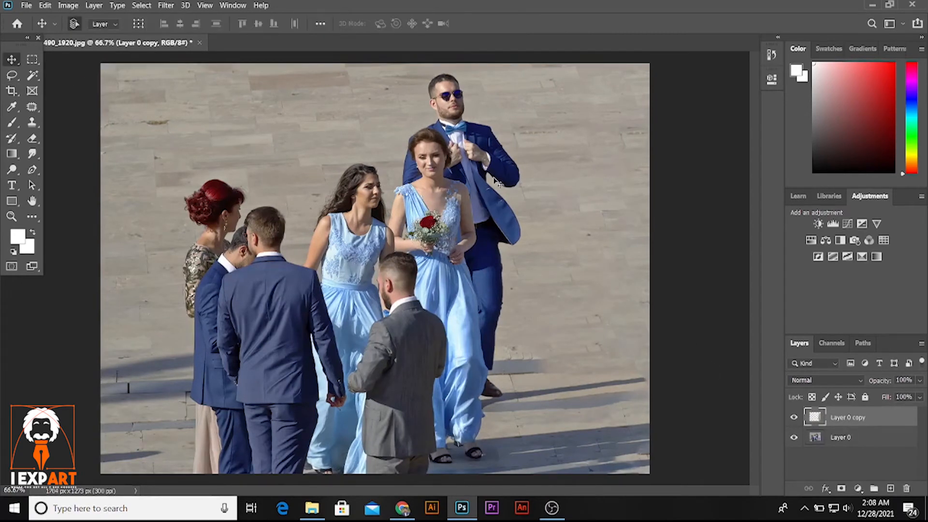
View the original group-4773490_1920.jpg in Photos for comparison with the edit, and switch back to Photoshop.
{"action": "left_click", "coordinate": [873, 5]}
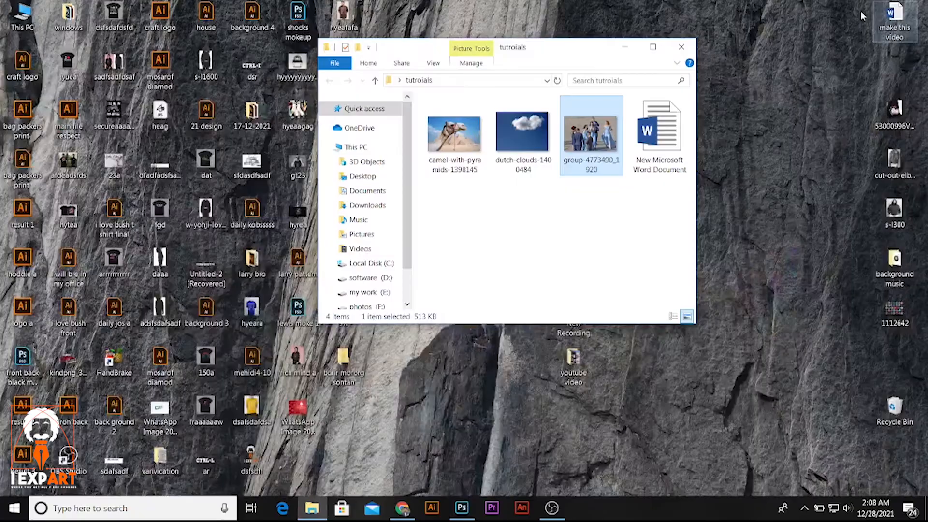
{"action": "double_click", "coordinate": [575, 154]}
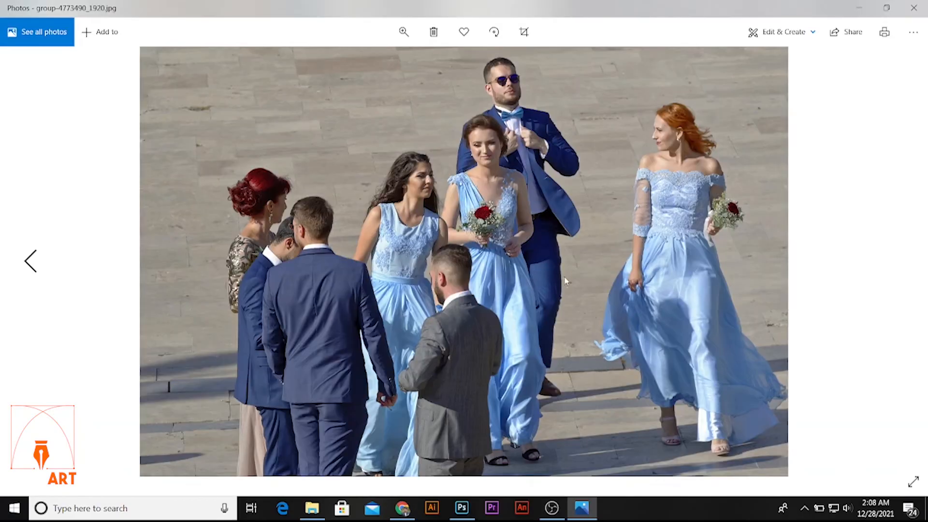
{"action": "scroll", "coordinate": [686, 215], "scroll_direction": "down", "scroll_amount": 1}
{"action": "scroll", "coordinate": [683, 210], "scroll_direction": "up", "scroll_amount": 1}
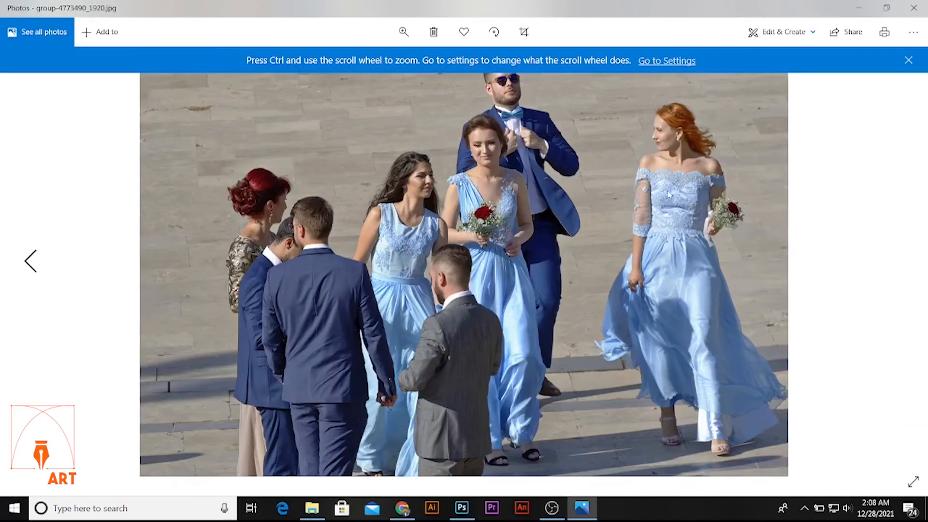
{"action": "left_click", "coordinate": [461, 507]}
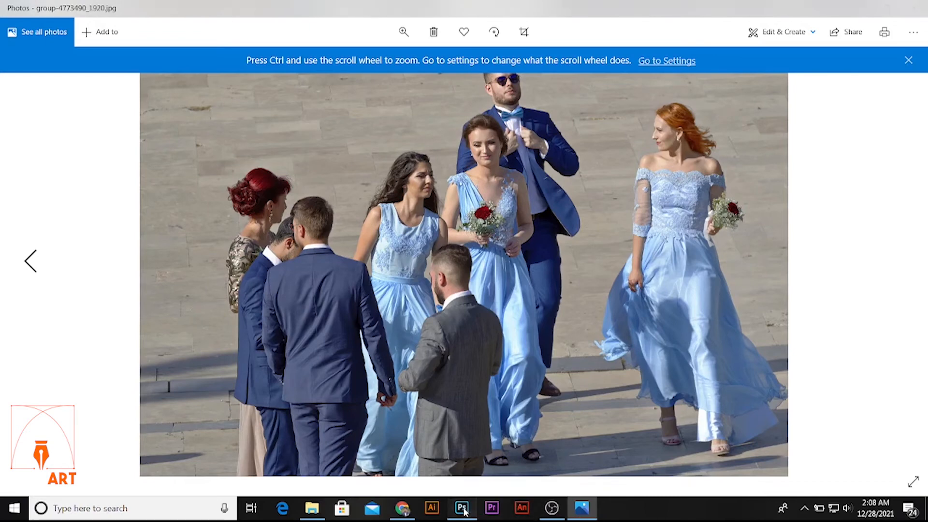